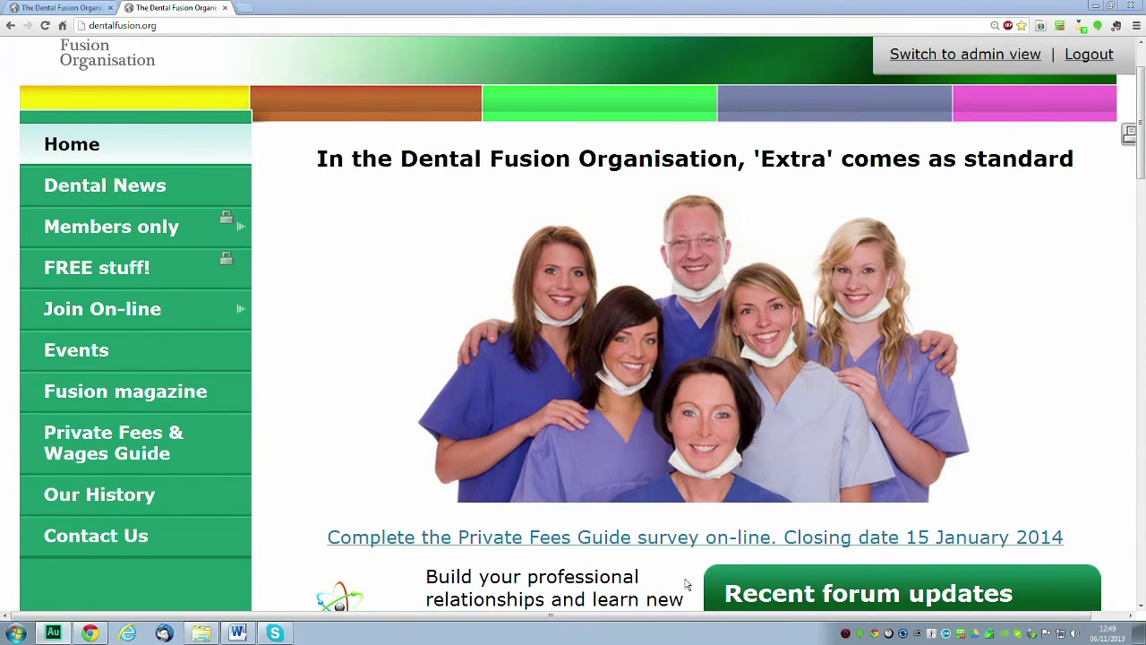
# Step: Open the Private Fees Guide Survey 2014 PDF in a new Chrome tab and zoom out to see the whole form
pyautogui.click(677, 538)
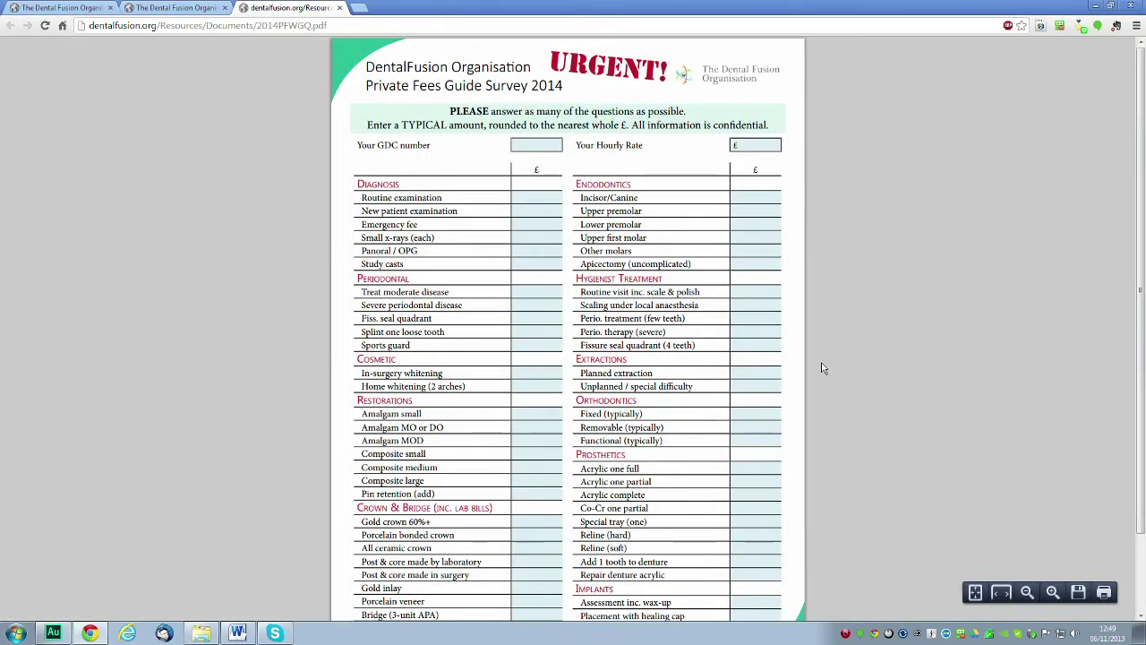
pyautogui.hotkey('ctrl', '-')
pyautogui.hotkey('ctrl', '-')
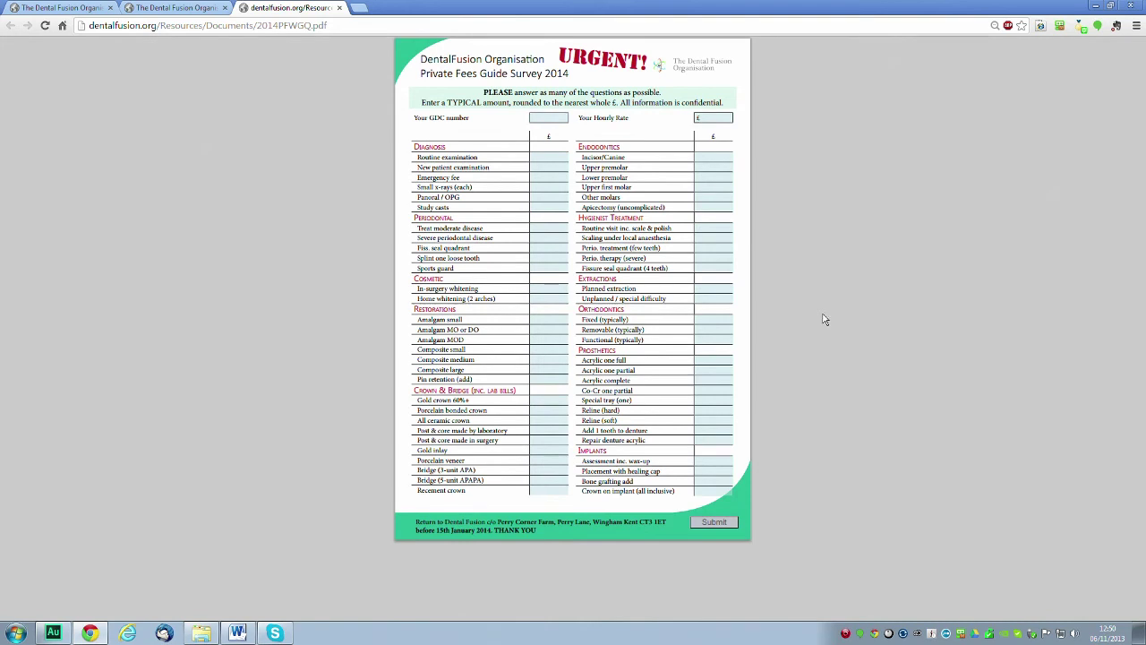
pyautogui.click(1136, 26)
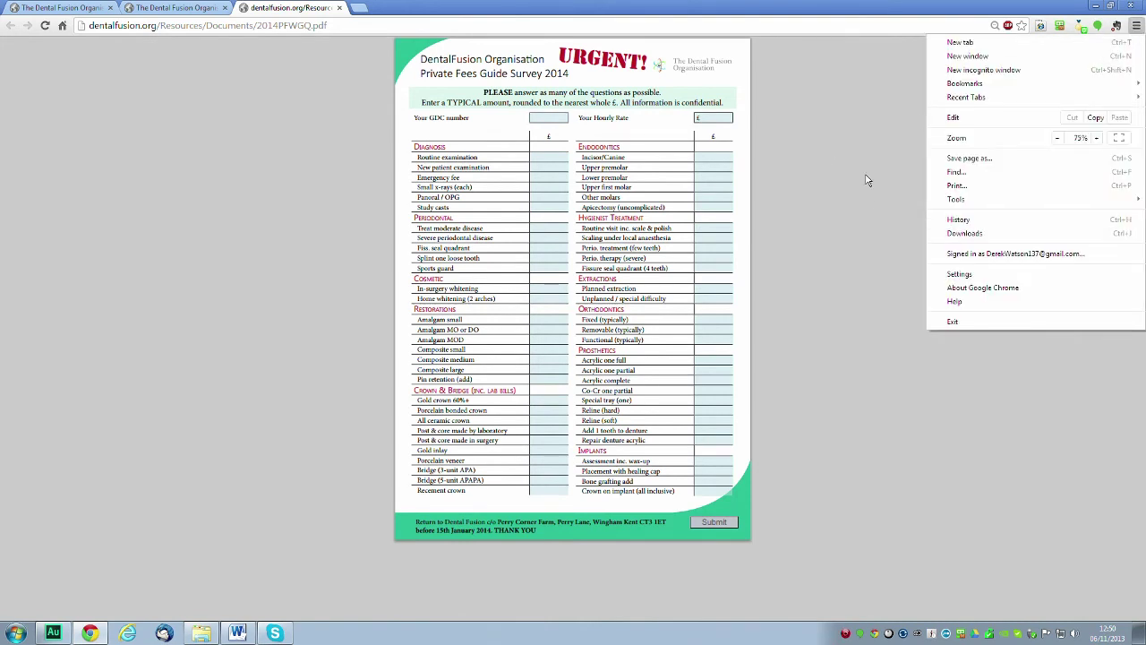
pyautogui.click(831, 137)
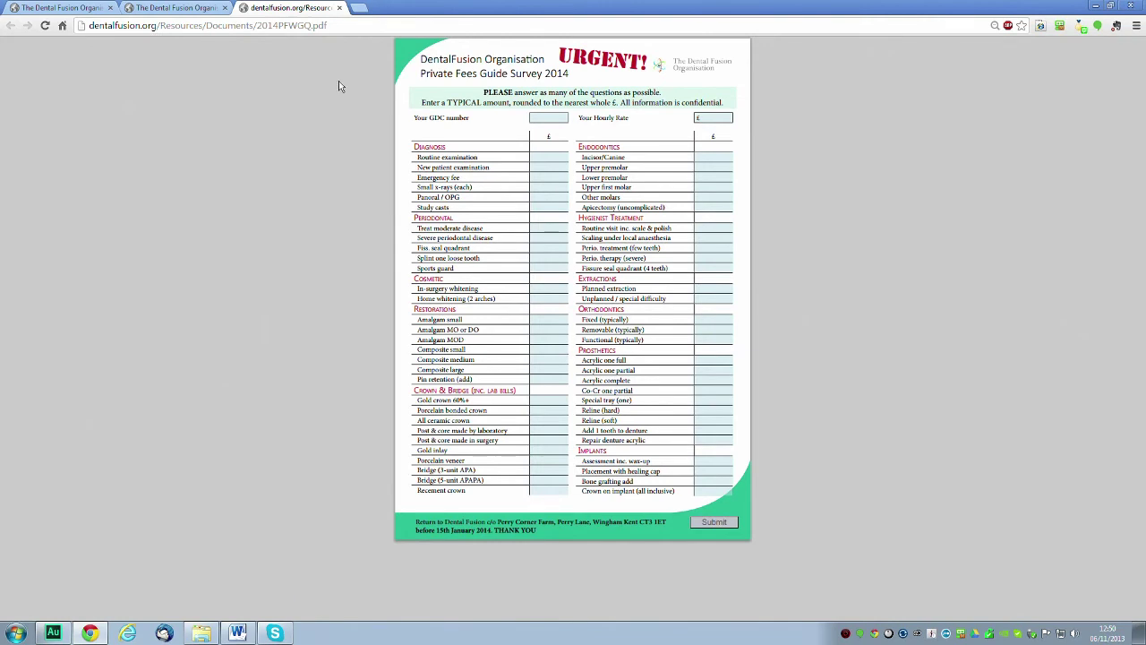
# Step: Close the PDF tab and save the linked survey to the Desktop as 2014PFWGQ (1).pdf
pyautogui.click(341, 8)
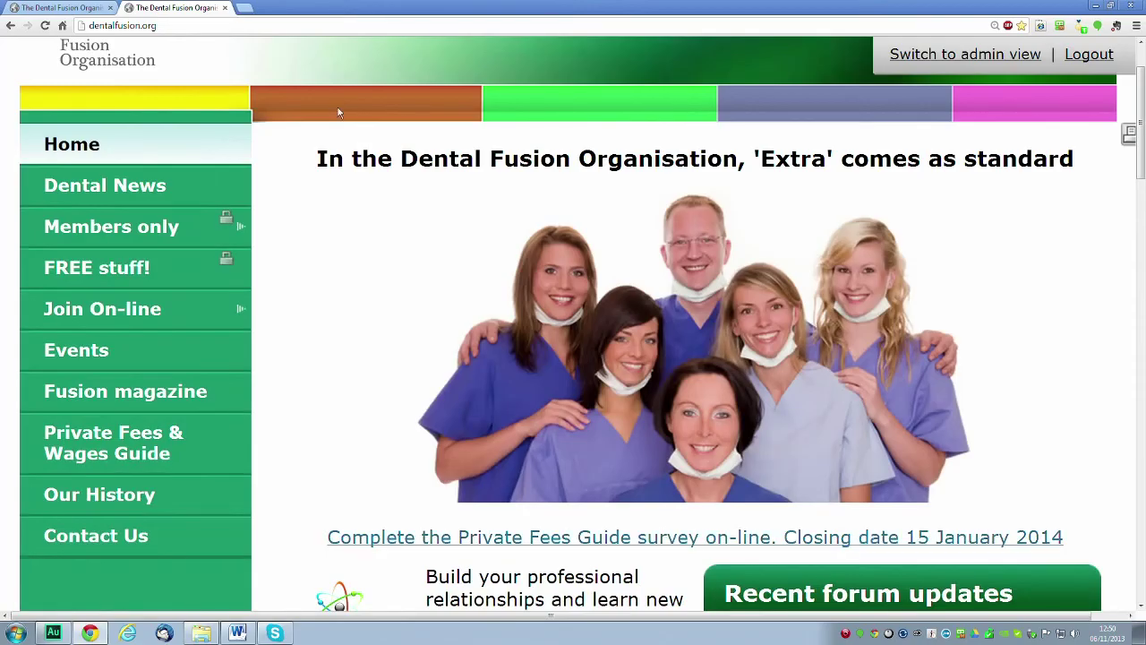
pyautogui.rightClick(571, 544)
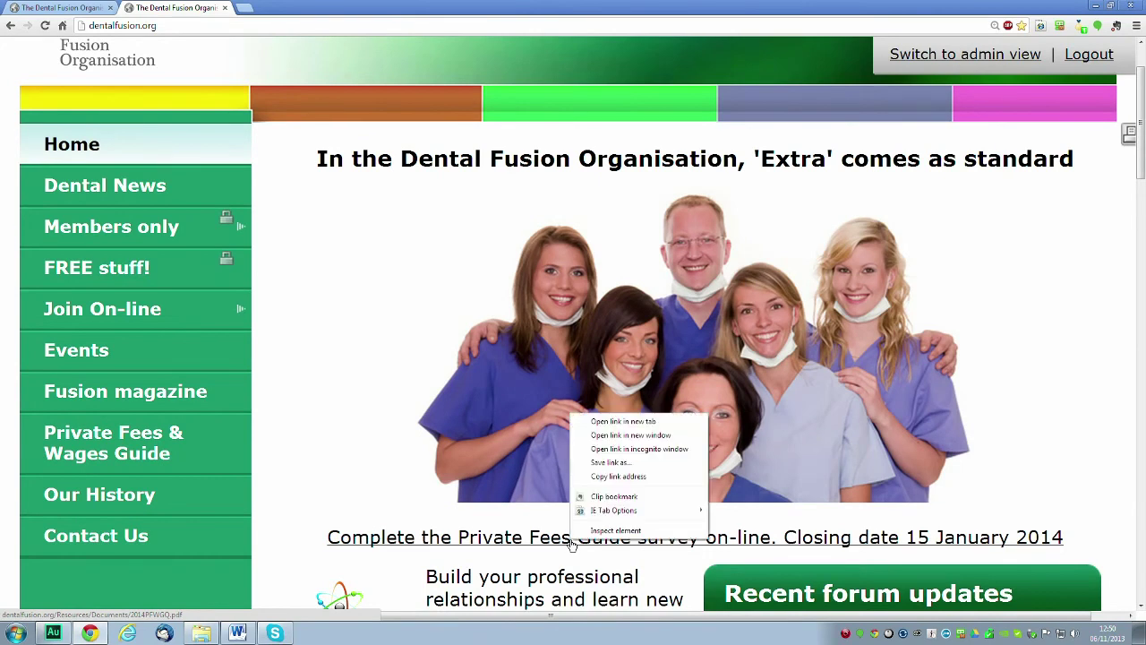
pyautogui.click(609, 462)
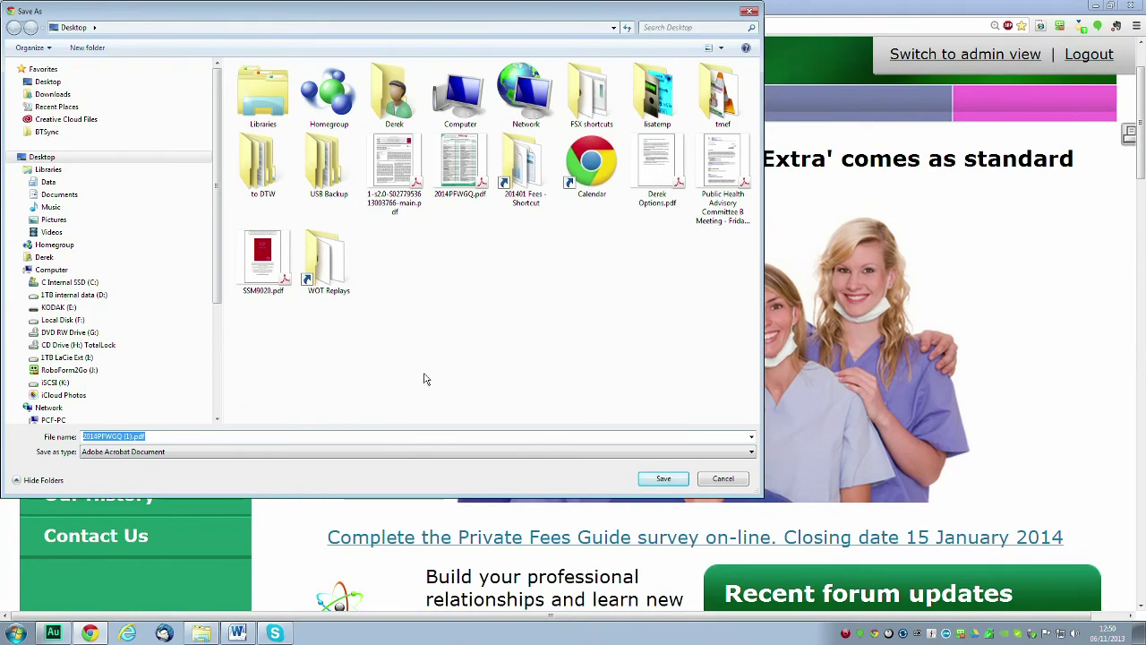
pyautogui.click(663, 478)
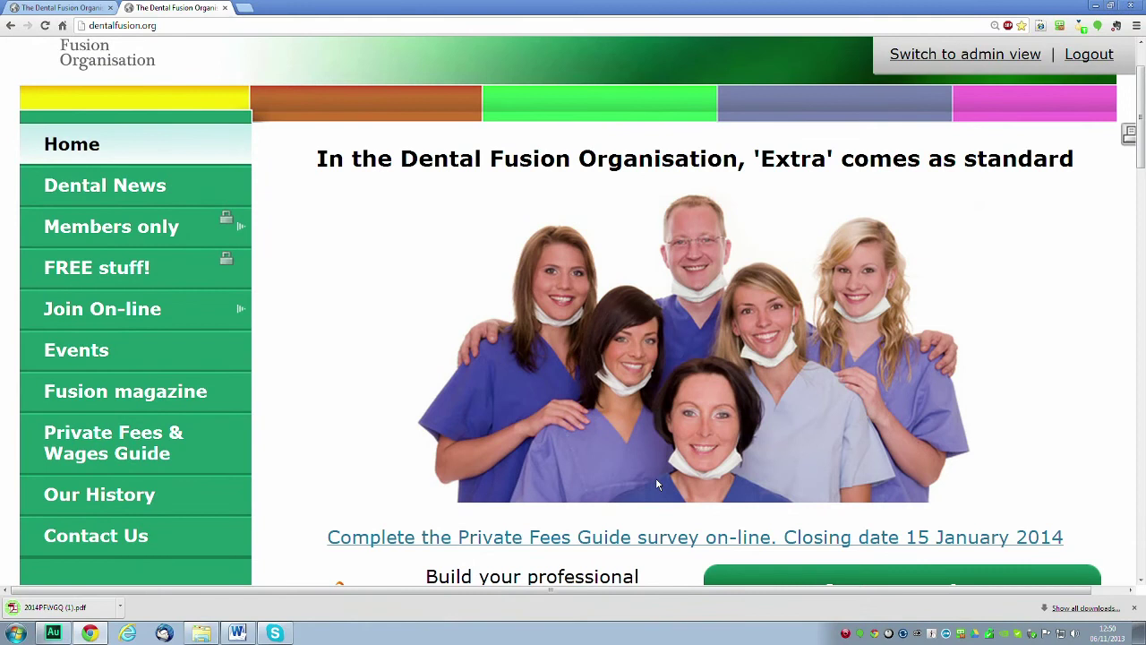
# Step: Open 2014PFWGQ (1).pdf in a maximized Acrobat window with the whole page fitted in view
pyautogui.click(121, 609)
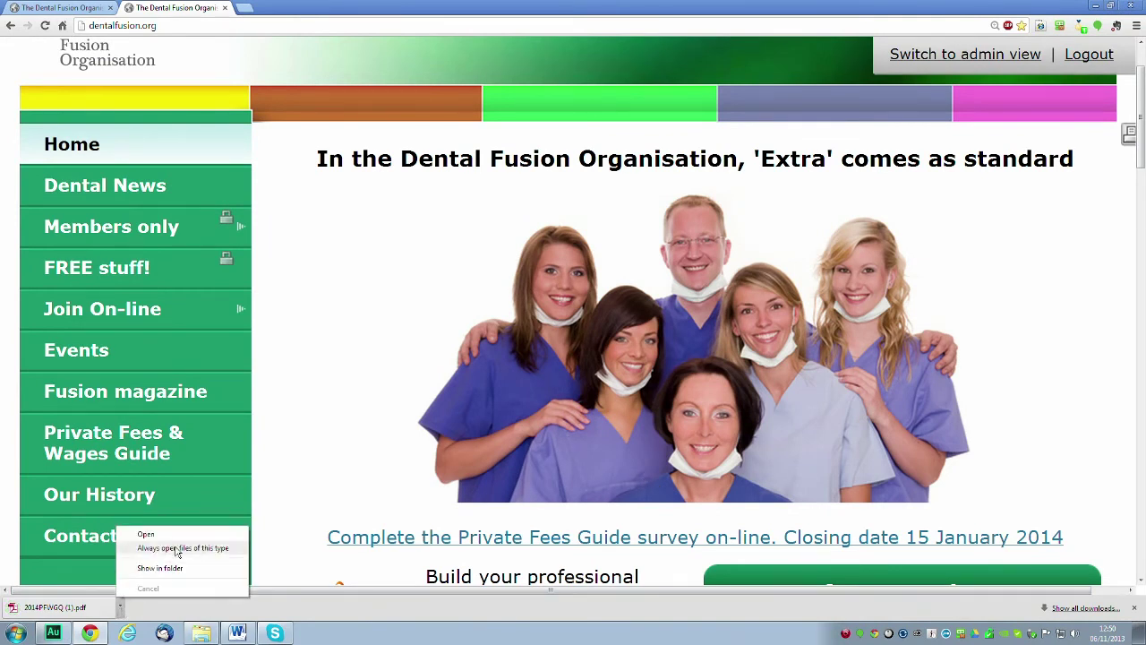
pyautogui.click(146, 535)
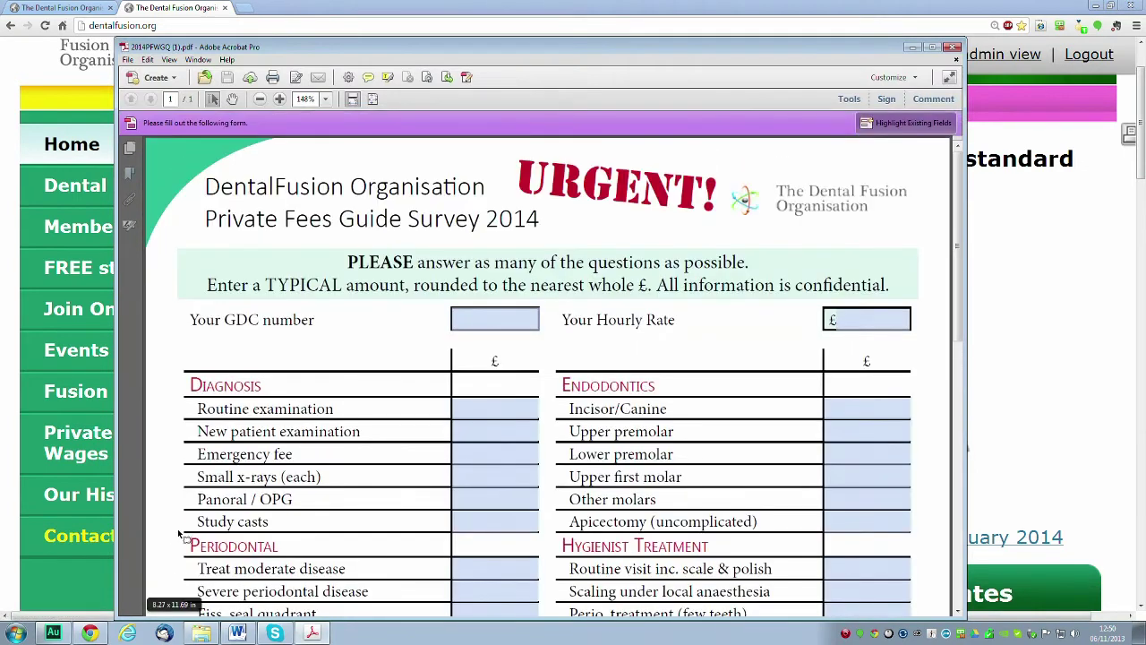
pyautogui.click(932, 46)
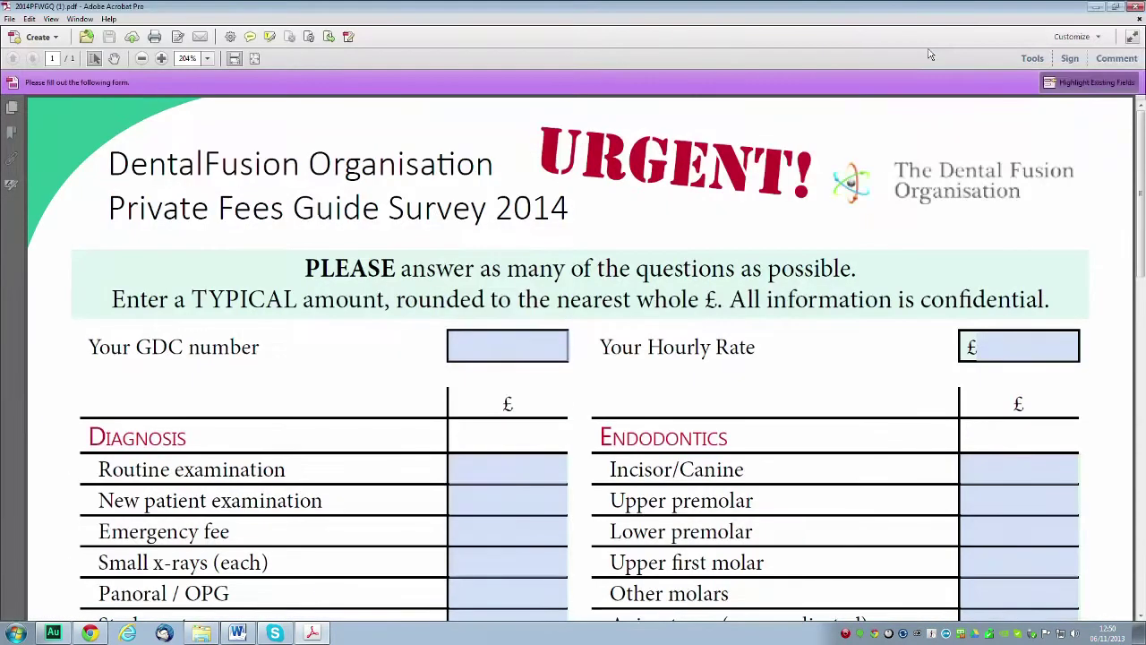
pyautogui.click(256, 59)
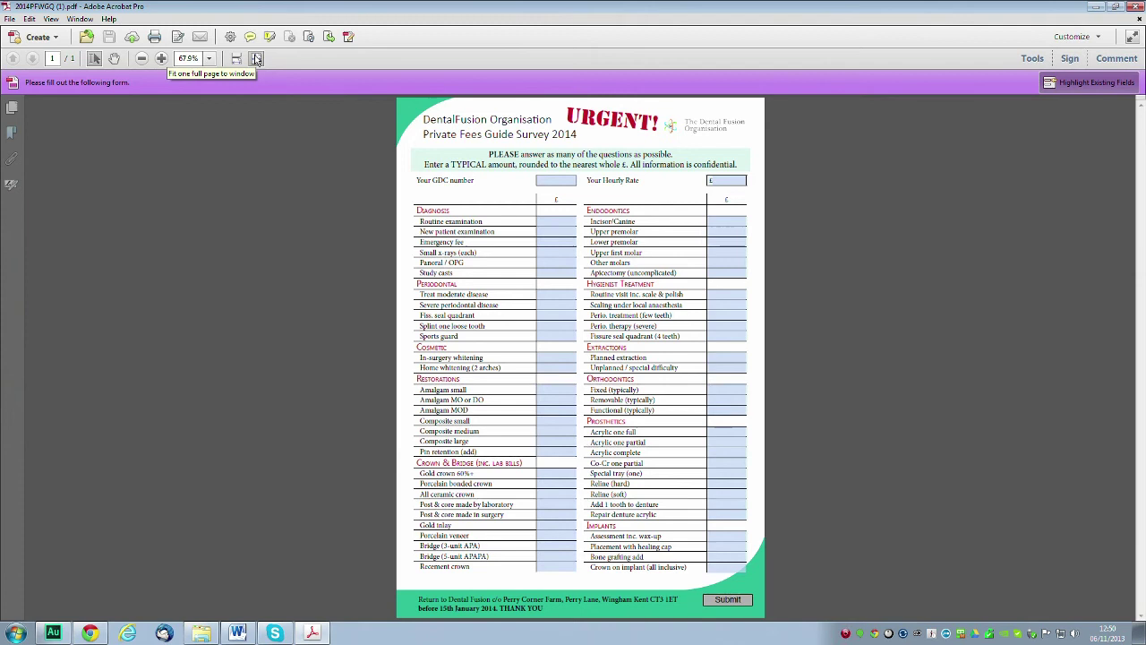
# Step: Enter the GDC registration number and a £250 hourly rate, then move down through the fee fields
pyautogui.click(543, 183)
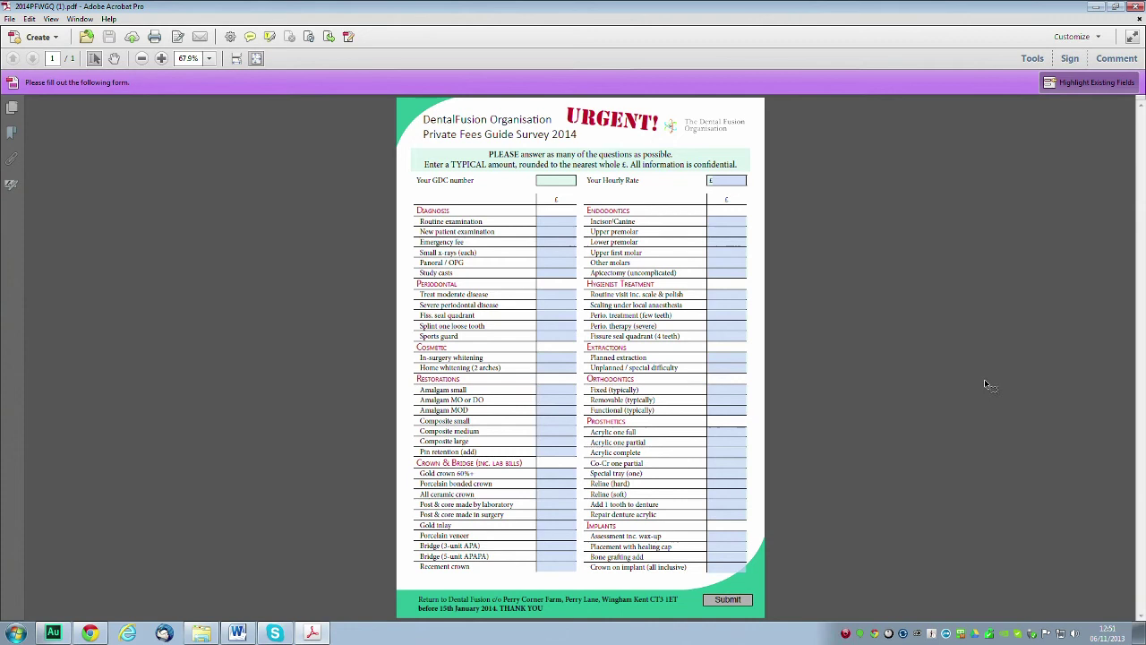
pyautogui.write('56227')
pyautogui.press('Tab')
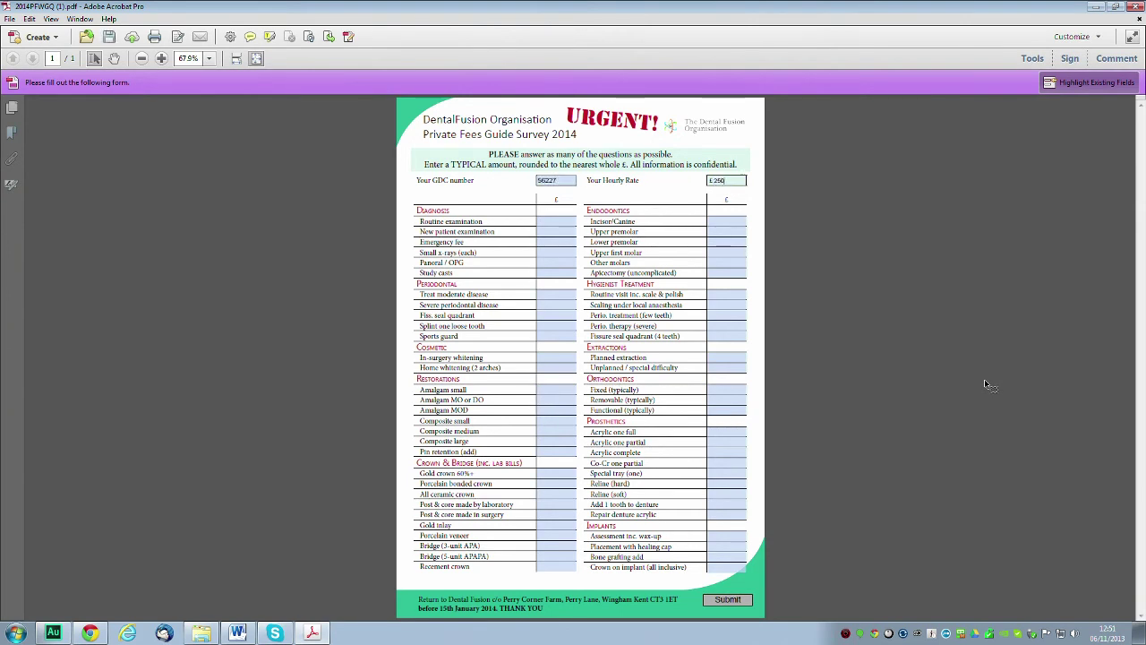
pyautogui.press('Tab')
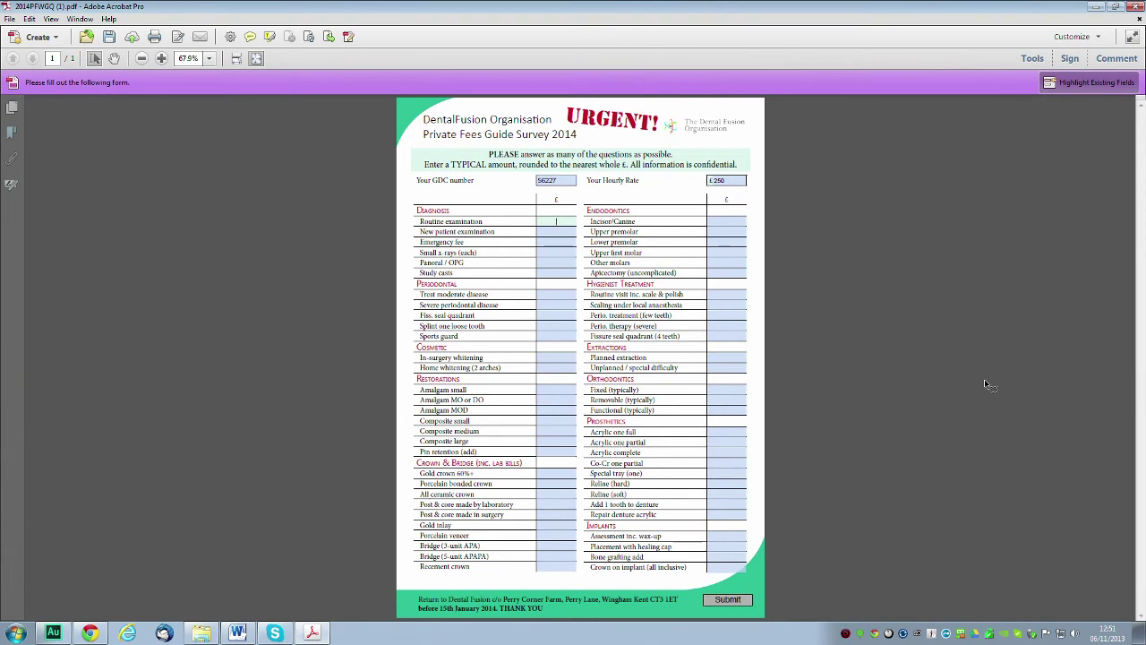
pyautogui.press('Tab')
pyautogui.press('Tab')
pyautogui.press('Tab')
pyautogui.press('Tab')
pyautogui.press('Tab')
pyautogui.press('Tab')
pyautogui.press('Tab')
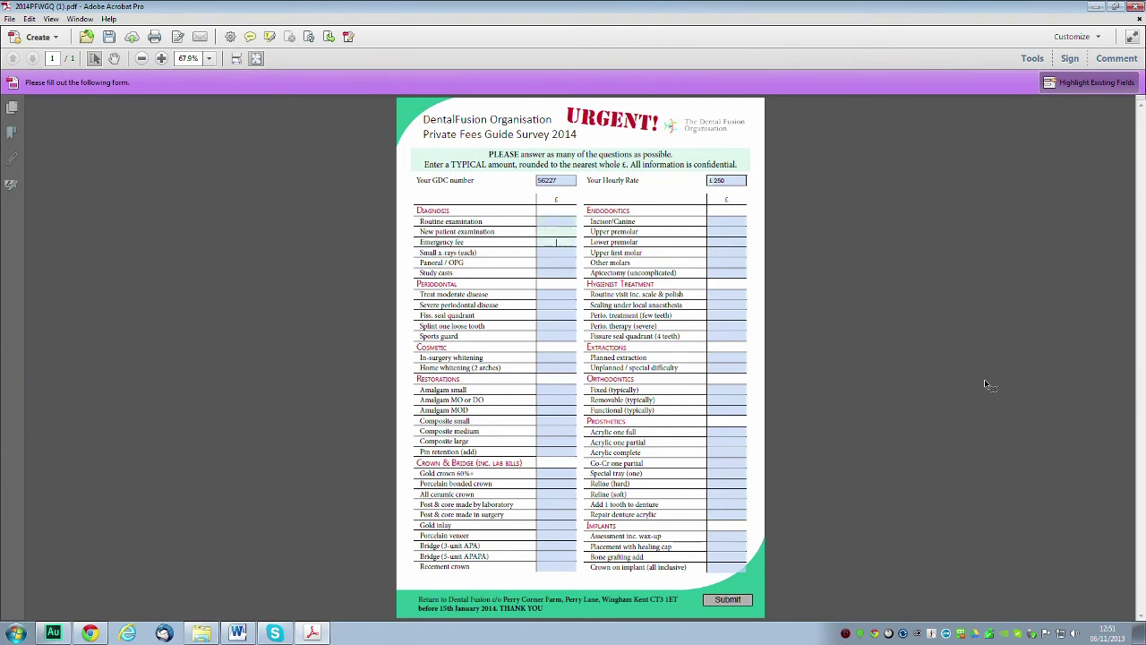
pyautogui.press('Tab')
pyautogui.press('Tab')
pyautogui.press('Tab')
pyautogui.press('Tab')
pyautogui.press('Tab')
pyautogui.press('Tab')
pyautogui.press('Tab')
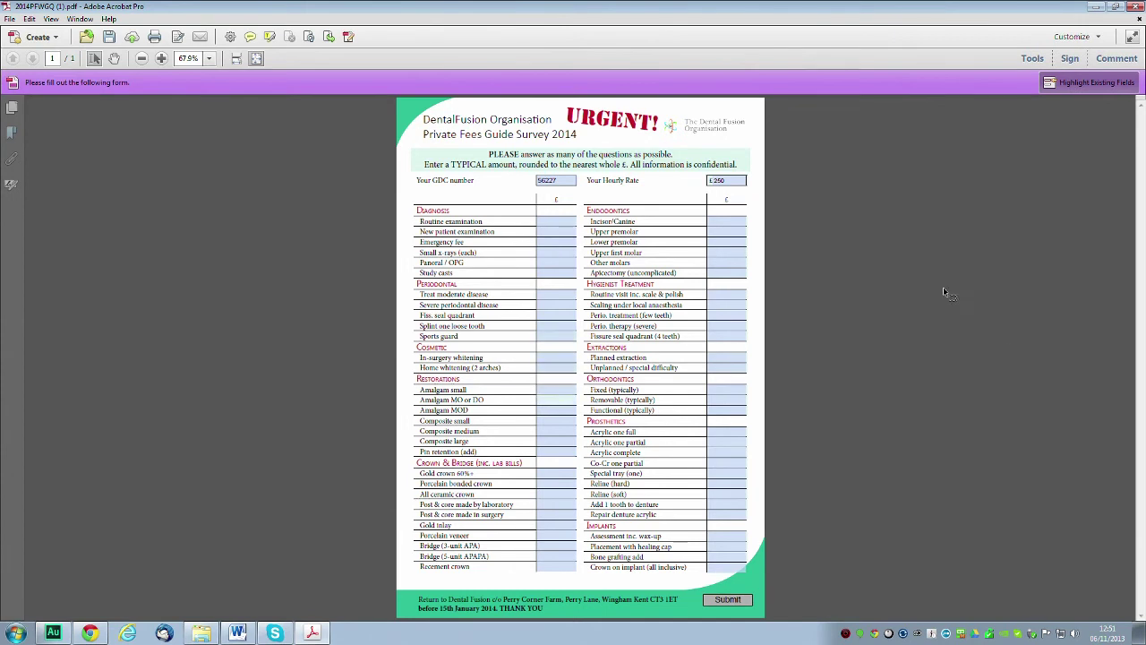
# Step: Enter Routine examination 5, New patient examination 5.00 and Emergency fee 6.5
pyautogui.scroll(5, 888, 327)
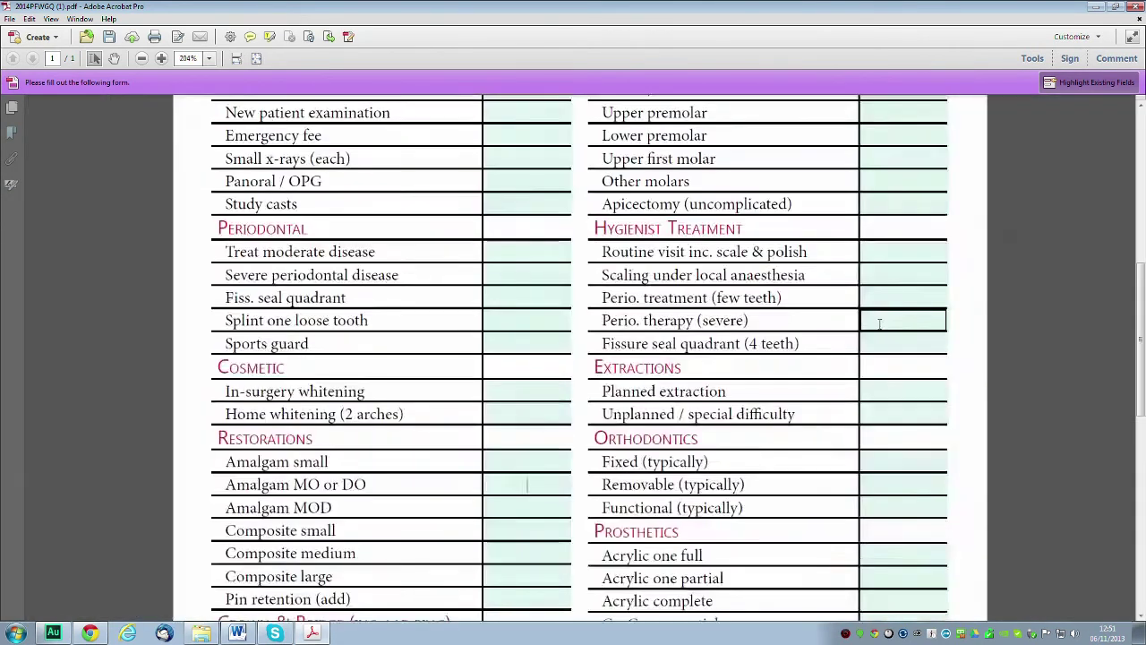
pyautogui.scroll(-2, 880, 324)
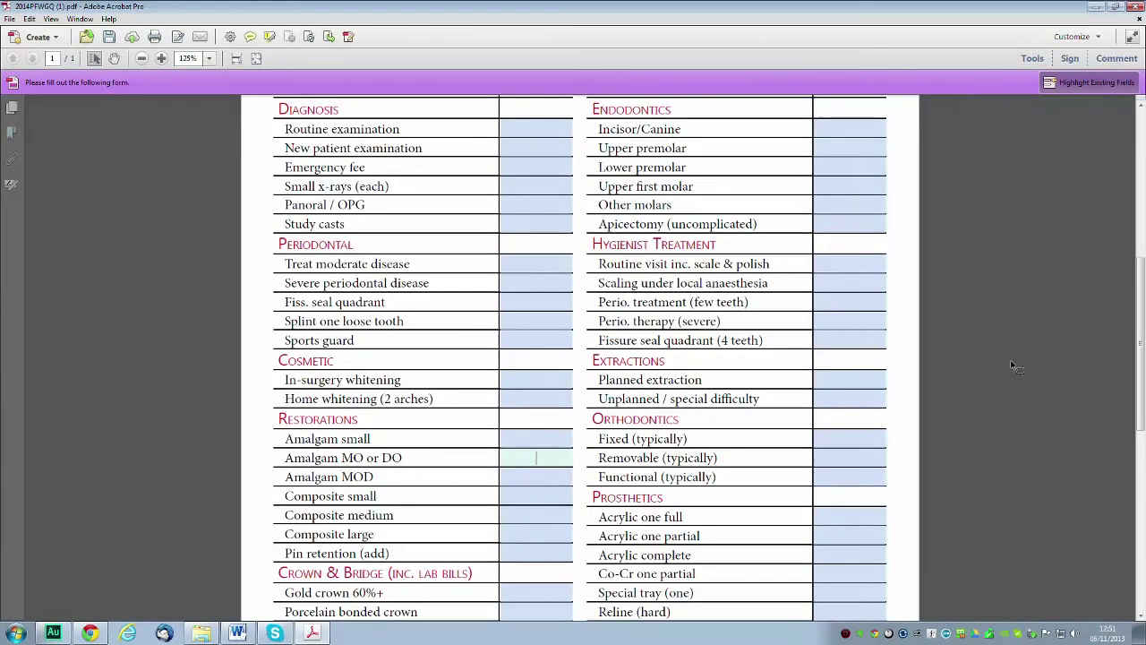
pyautogui.hotkey('shift', 'Tab')
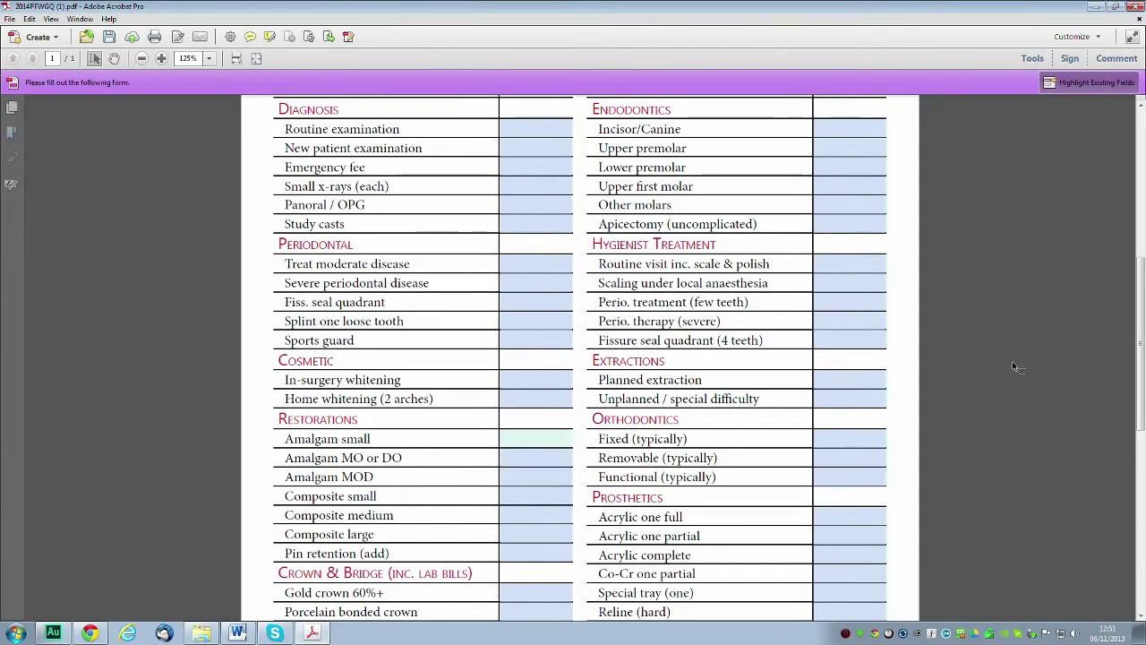
pyautogui.hotkey('shift', 'Tab')
pyautogui.hotkey('shift', 'Tab')
pyautogui.hotkey('shift', 'Tab')
pyautogui.hotkey('shift', 'Tab')
pyautogui.hotkey('shift', 'Tab')
pyautogui.hotkey('shift', 'Tab')
pyautogui.hotkey('shift', 'Tab')
pyautogui.hotkey('shift', 'Tab')
pyautogui.hotkey('shift', 'Tab')
pyautogui.hotkey('shift', 'Tab')
pyautogui.hotkey('shift', 'Tab')
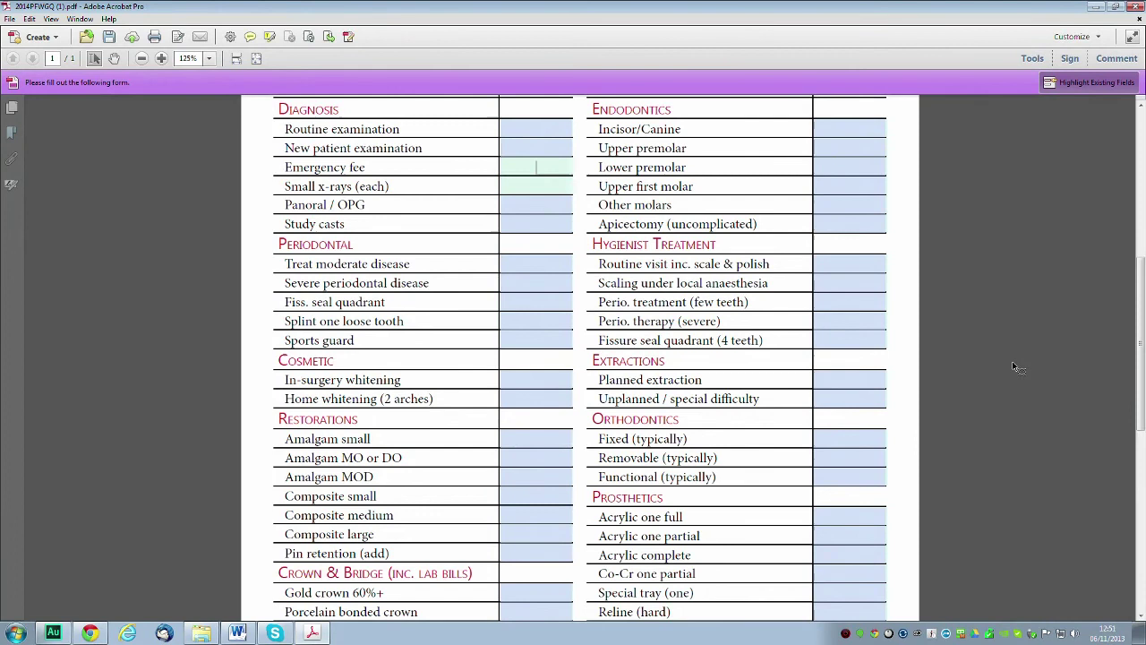
pyautogui.hotkey('shift', 'Tab')
pyautogui.hotkey('shift', 'Tab')
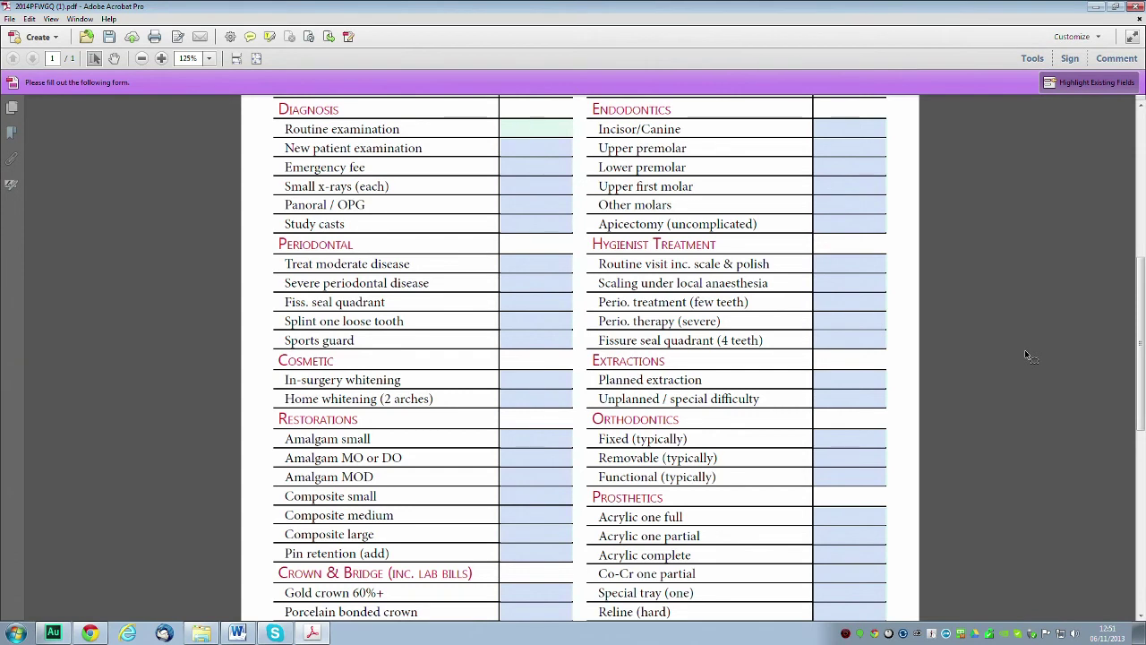
pyautogui.write('5')
pyautogui.press('Tab')
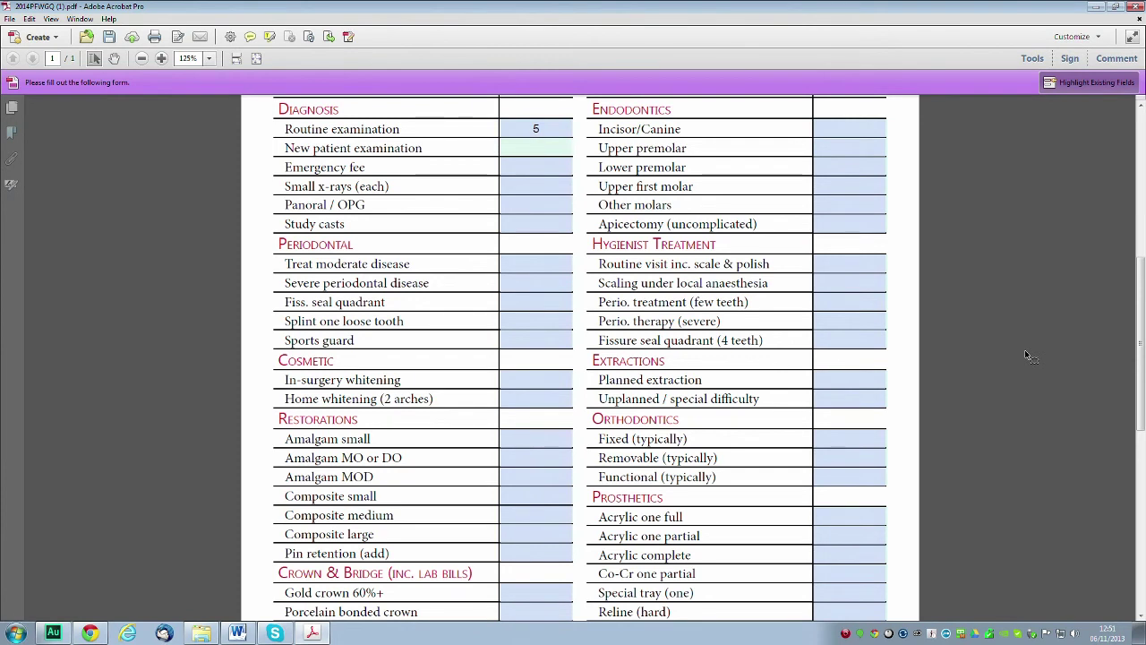
pyautogui.write('5.00')
pyautogui.press('Tab')
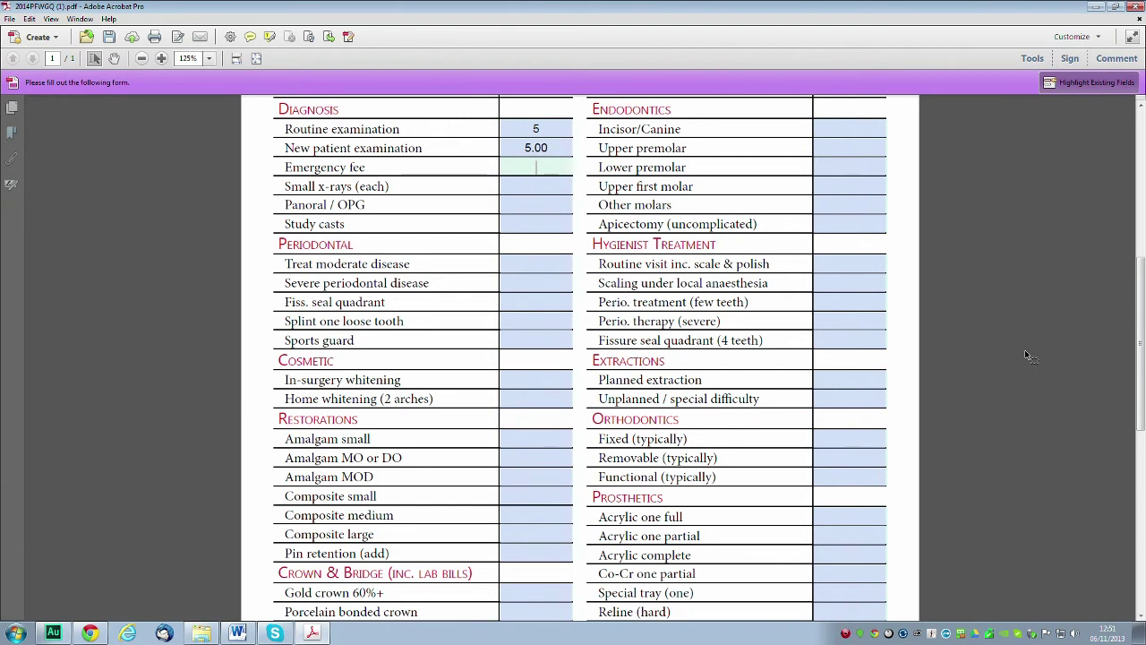
pyautogui.write('6.5')
pyautogui.press('Tab')
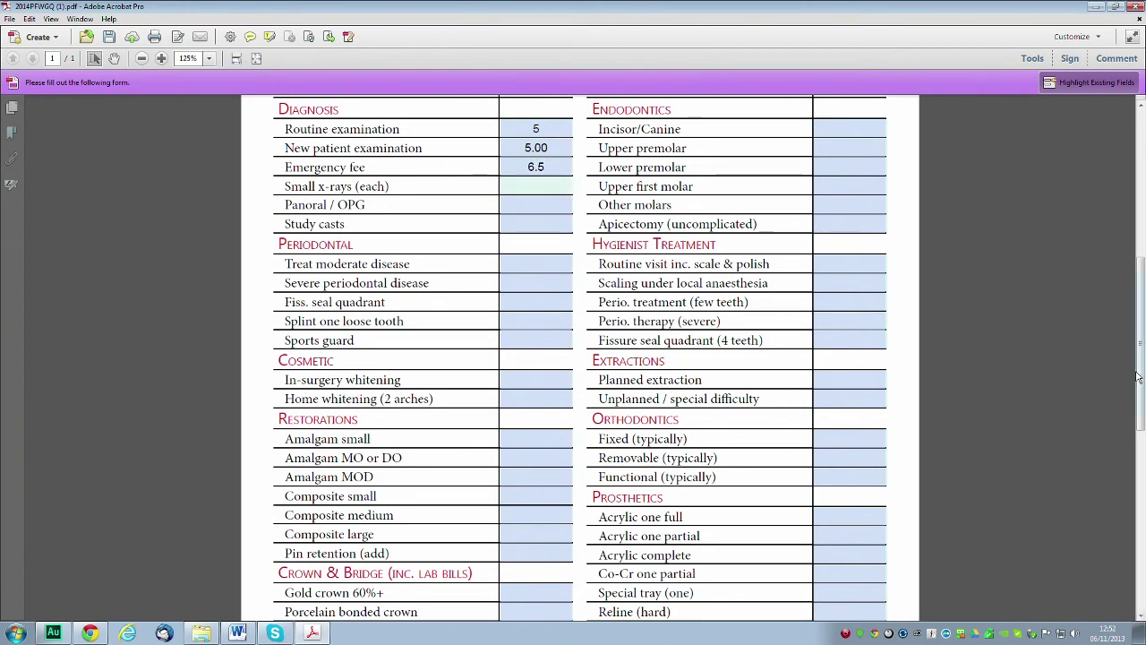
pyautogui.moveTo(1140, 377); pyautogui.dragTo(1140, 537)
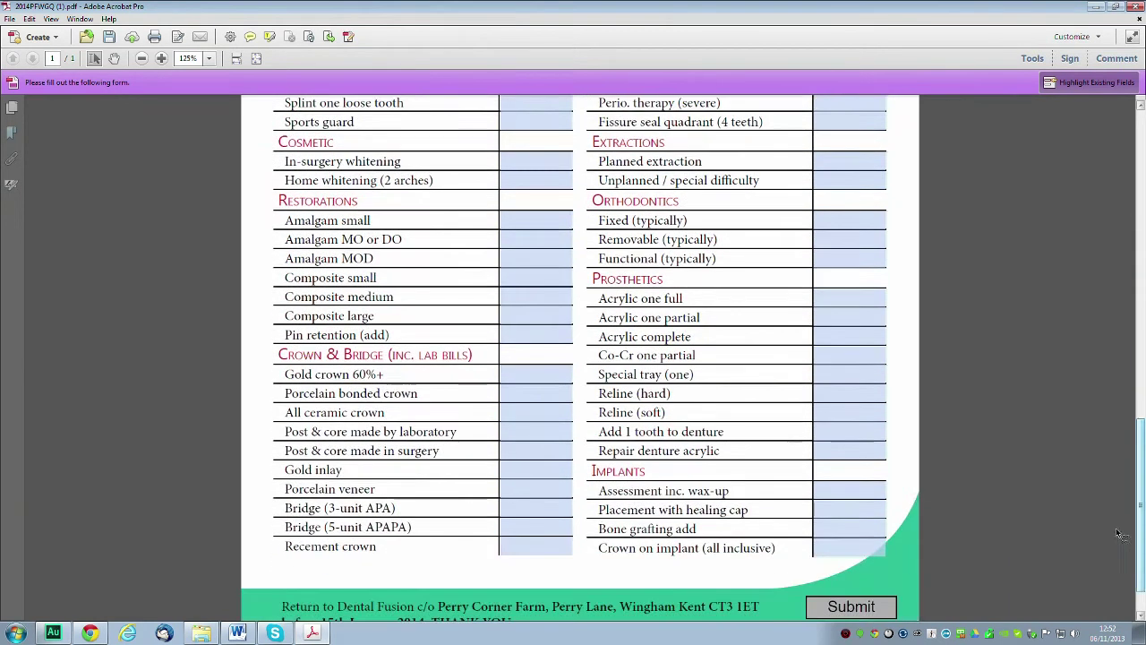
# Step: Enter Bridge (5-unit APAPA) 1500, Recement crown 25, Incisor/Canine 45, Upper premolar 50, Lower premolar 56
pyautogui.click(553, 527)
pyautogui.write('1500')
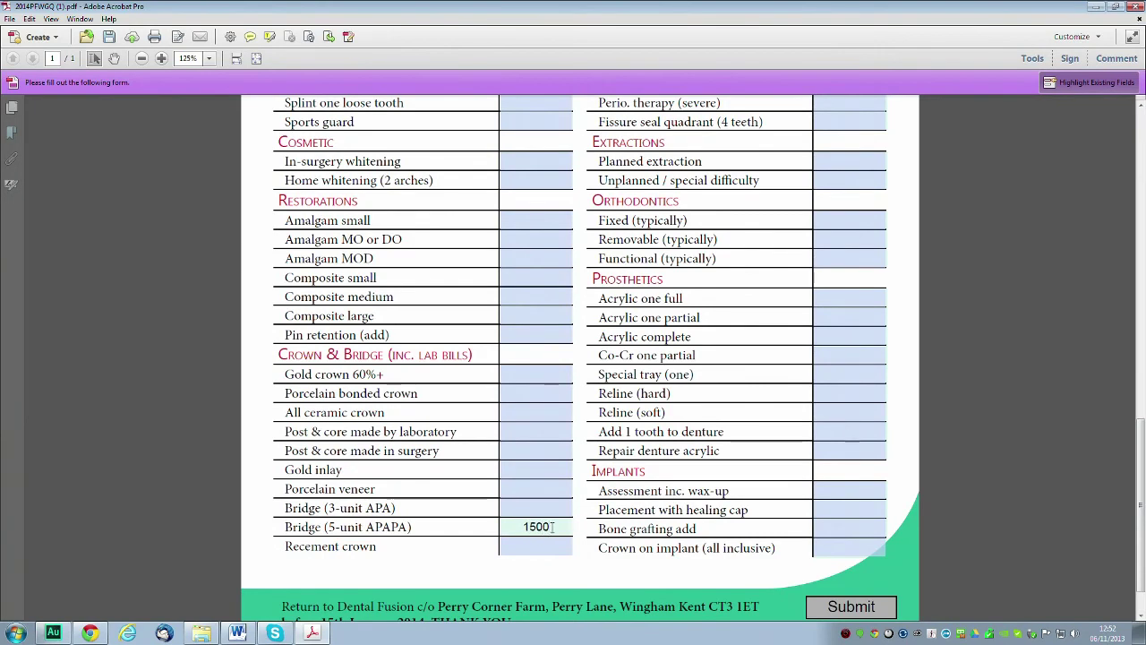
pyautogui.press('Tab')
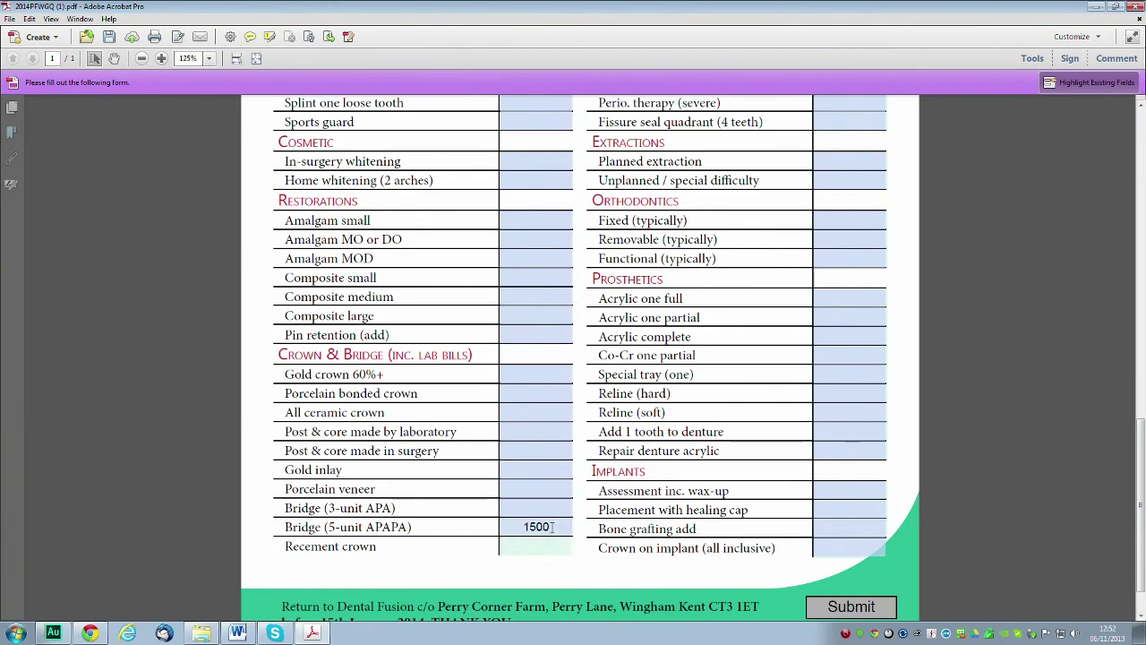
pyautogui.write('25')
pyautogui.press('Tab')
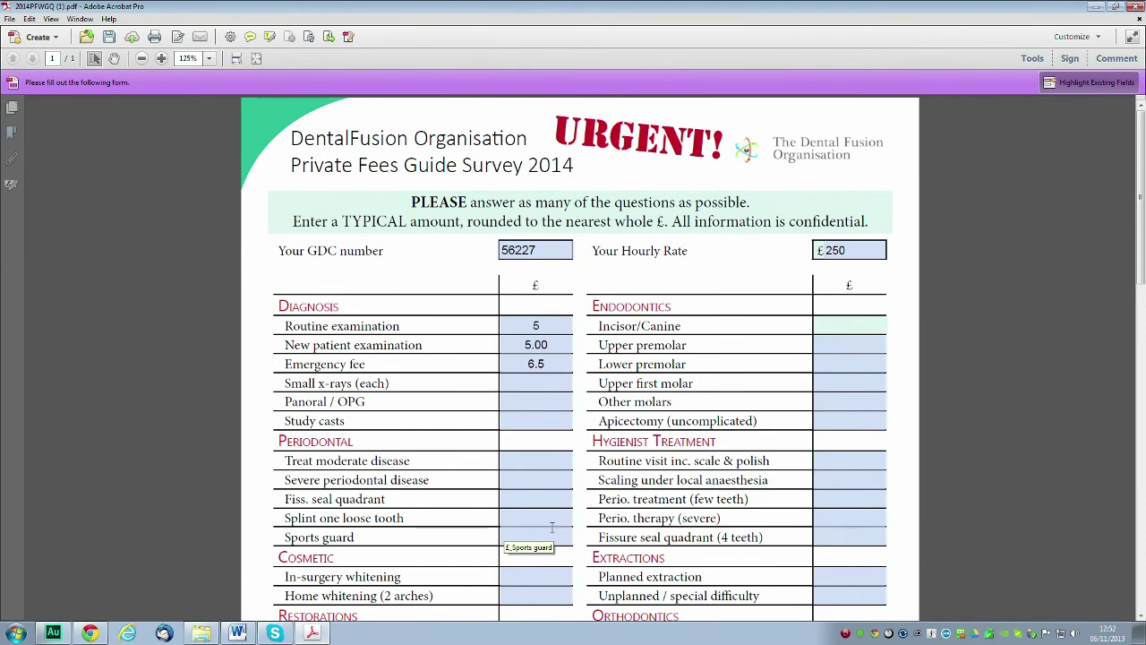
pyautogui.write('45')
pyautogui.press('Tab')
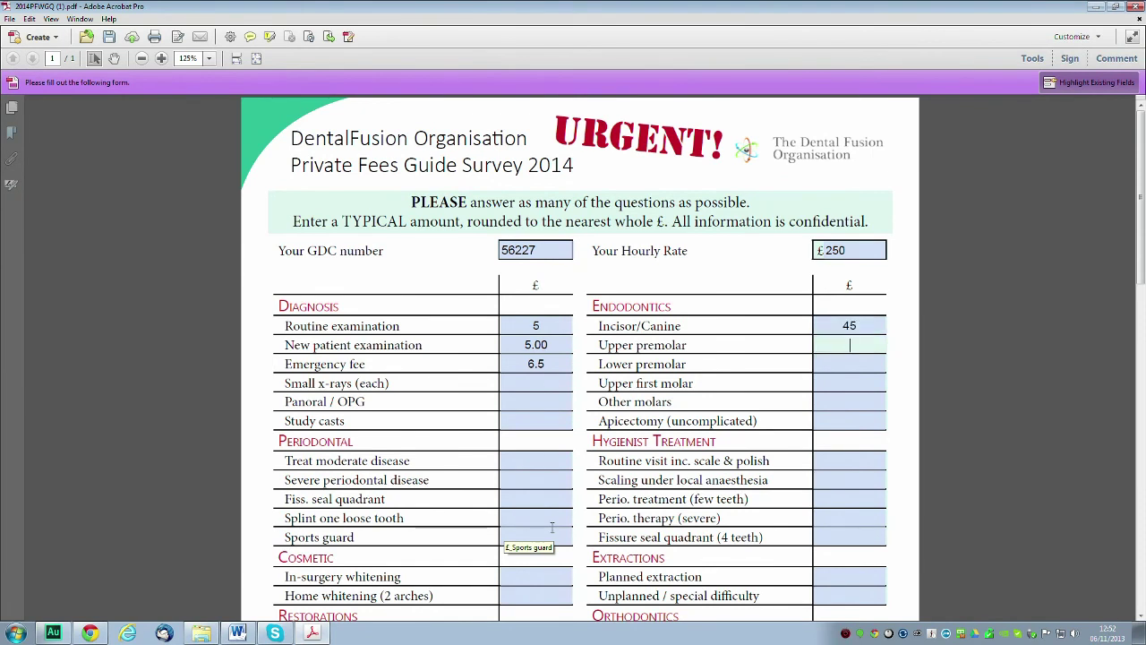
pyautogui.write('50')
pyautogui.press('Tab')
pyautogui.write('56')
pyautogui.press('Tab')
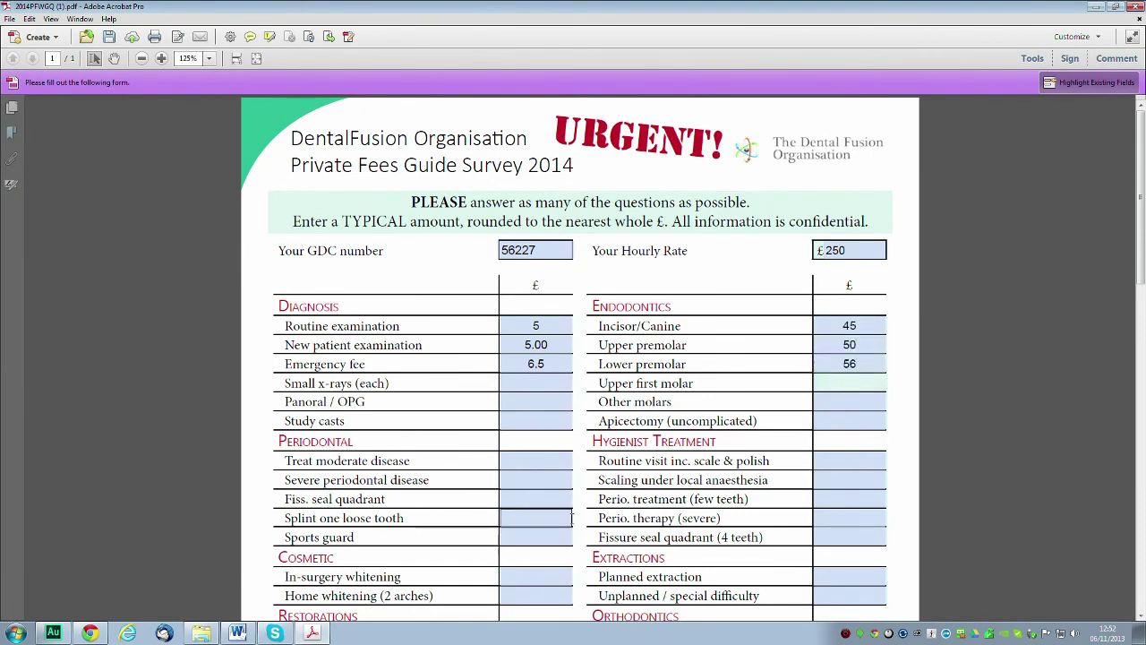
# Step: Enter 25 for Repair denture acrylic and leave the remaining implant fee fields blank
pyautogui.scroll(-5, 1143, 448)
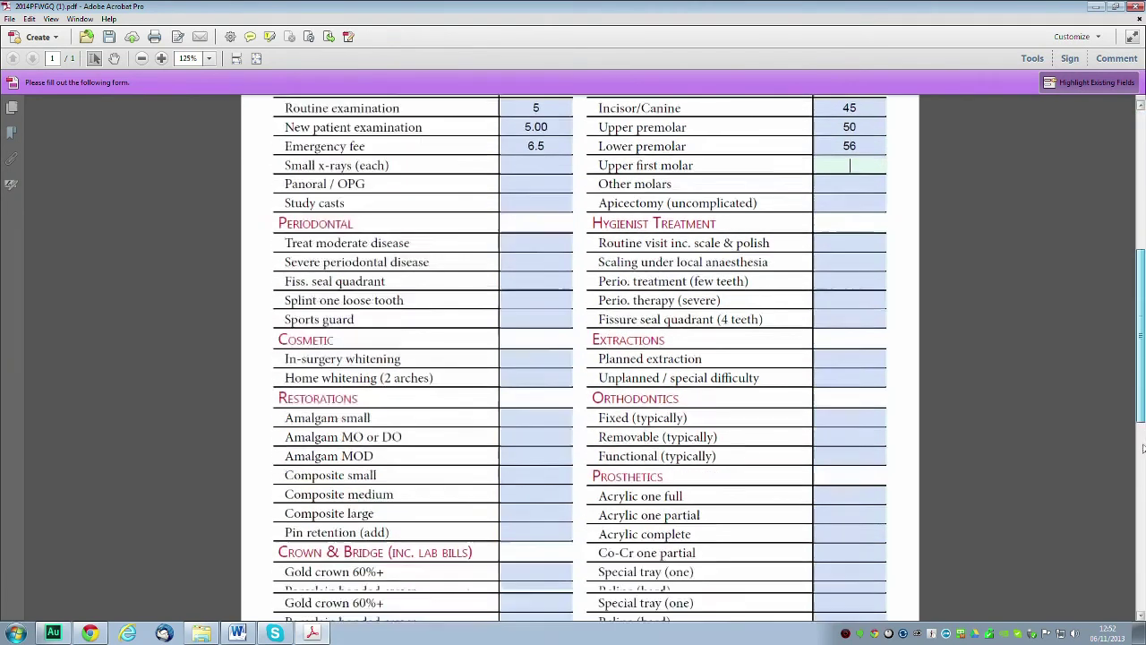
pyautogui.scroll(-4, 1143, 448)
pyautogui.click(836, 469)
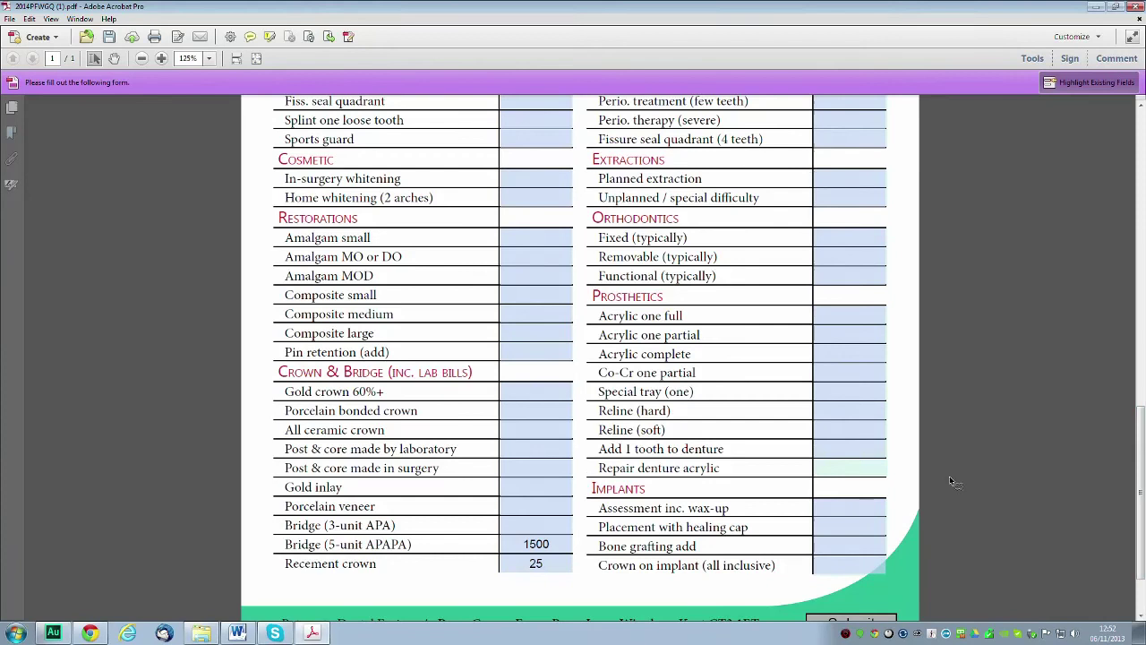
pyautogui.write('25')
pyautogui.press('Tab')
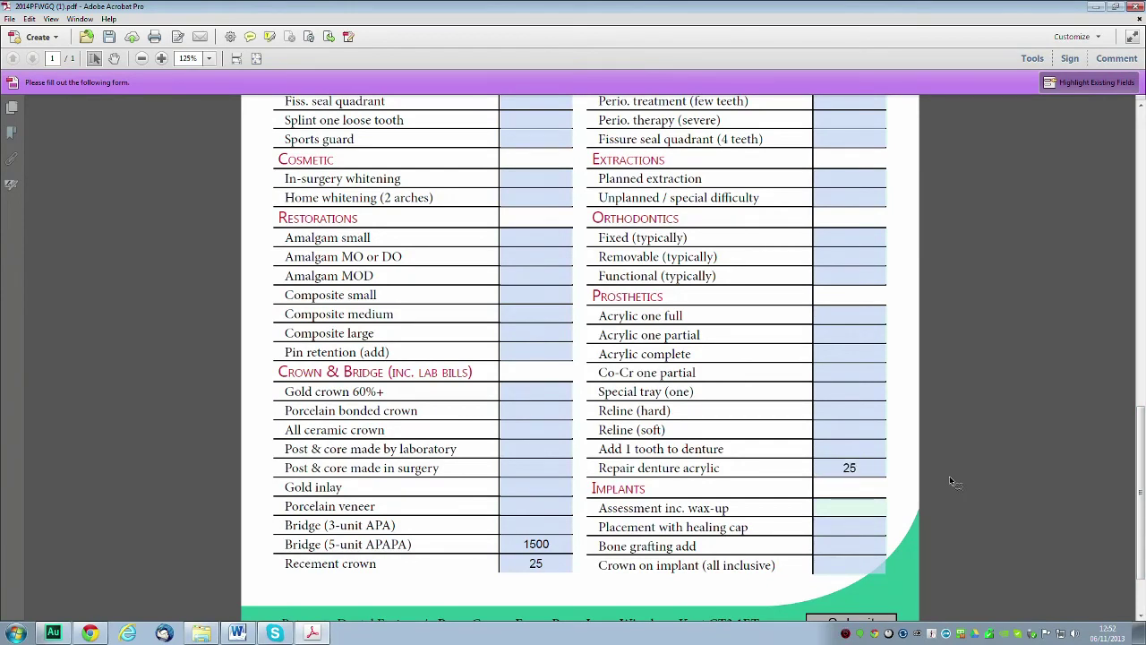
pyautogui.press('Tab')
pyautogui.press('Tab')
pyautogui.press('Tab')
pyautogui.press('Tab')
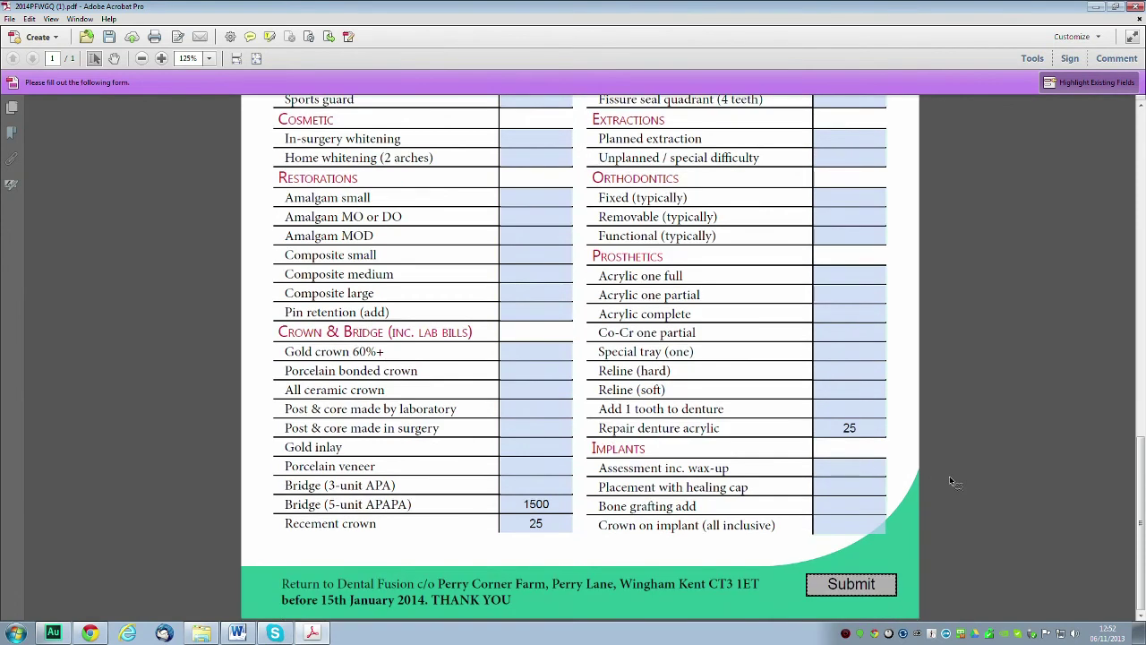
# Step: Submit the survey, allowing a one-time connection to adobeformscentral.com without remembering the choice
pyautogui.click(856, 590)
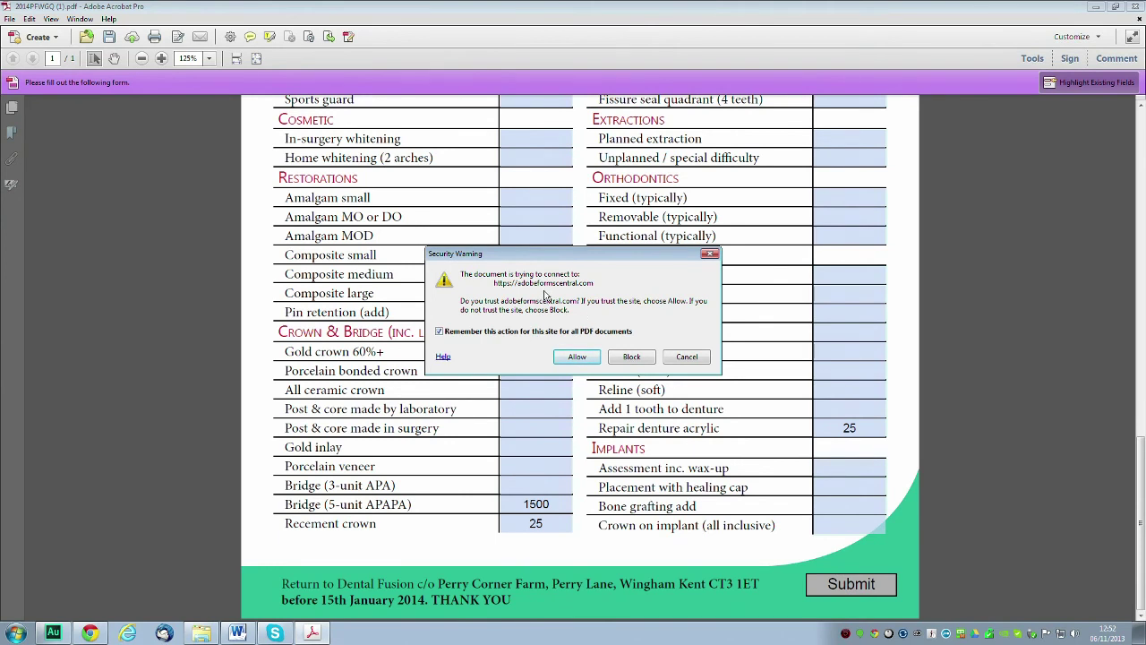
pyautogui.click(440, 333)
pyautogui.click(578, 357)
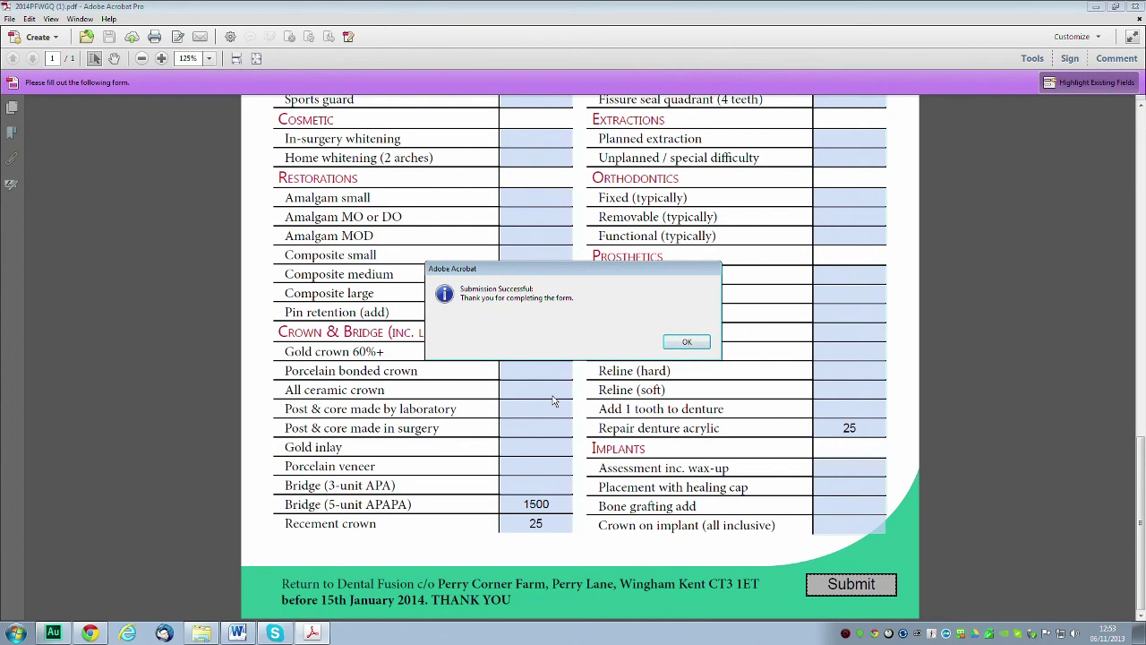
pyautogui.click(687, 340)
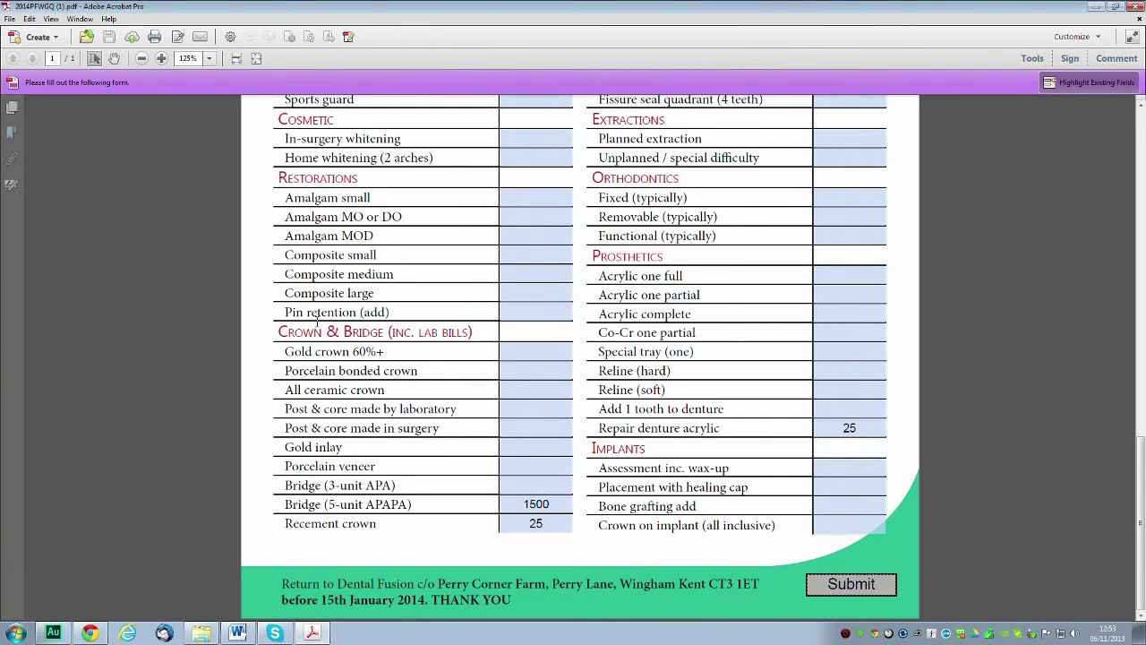
pyautogui.scroll(3, 190, 313)
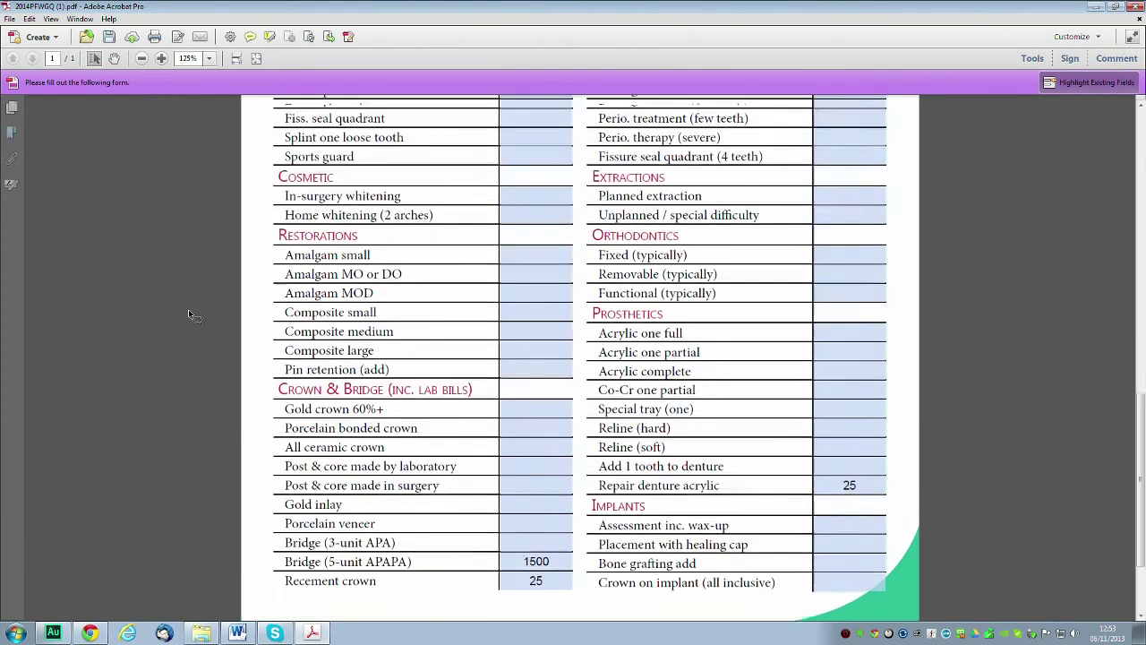
pyautogui.scroll(3, 188, 310)
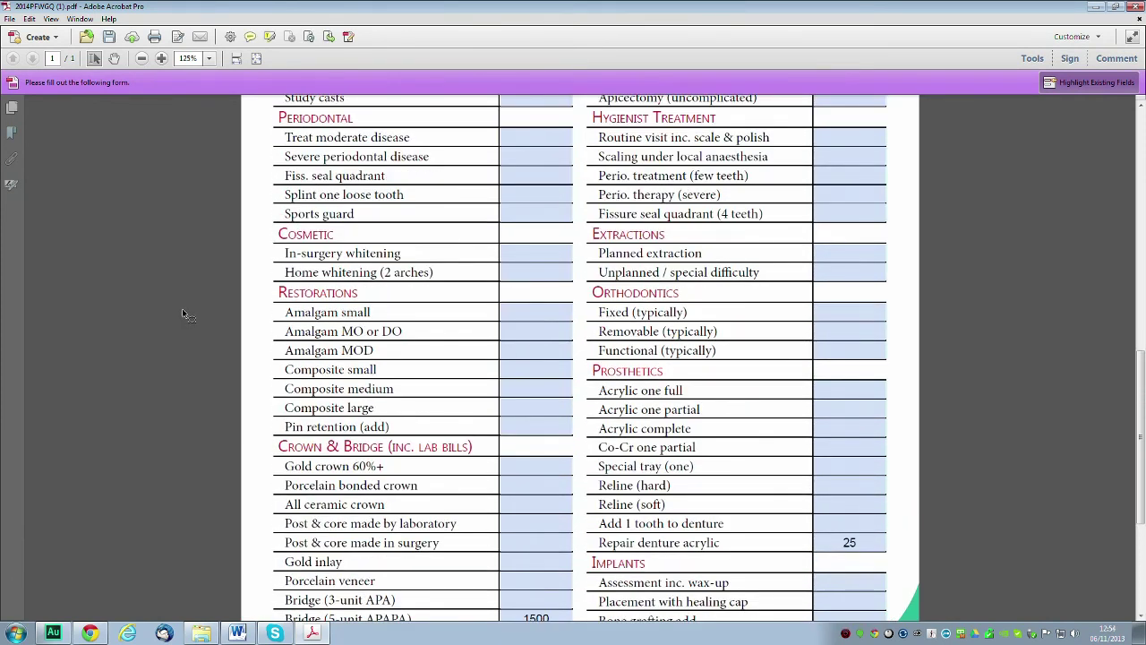